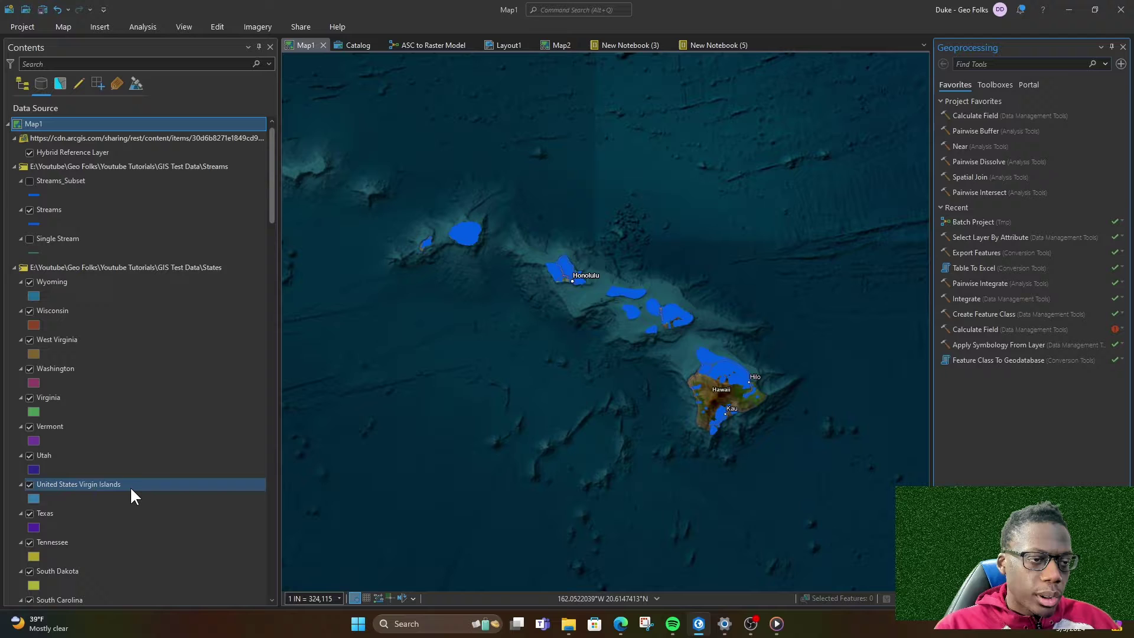
Select the Wyoming, Wisconsin and West Virginia layers in Contents.
click(79, 289)
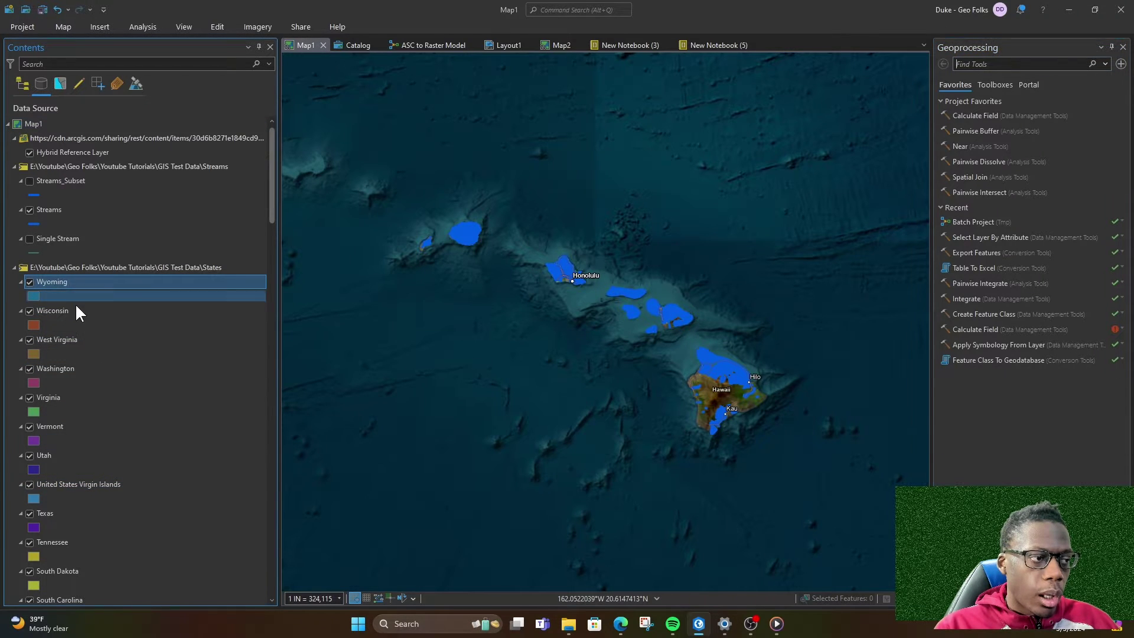
click(77, 313)
click(75, 339)
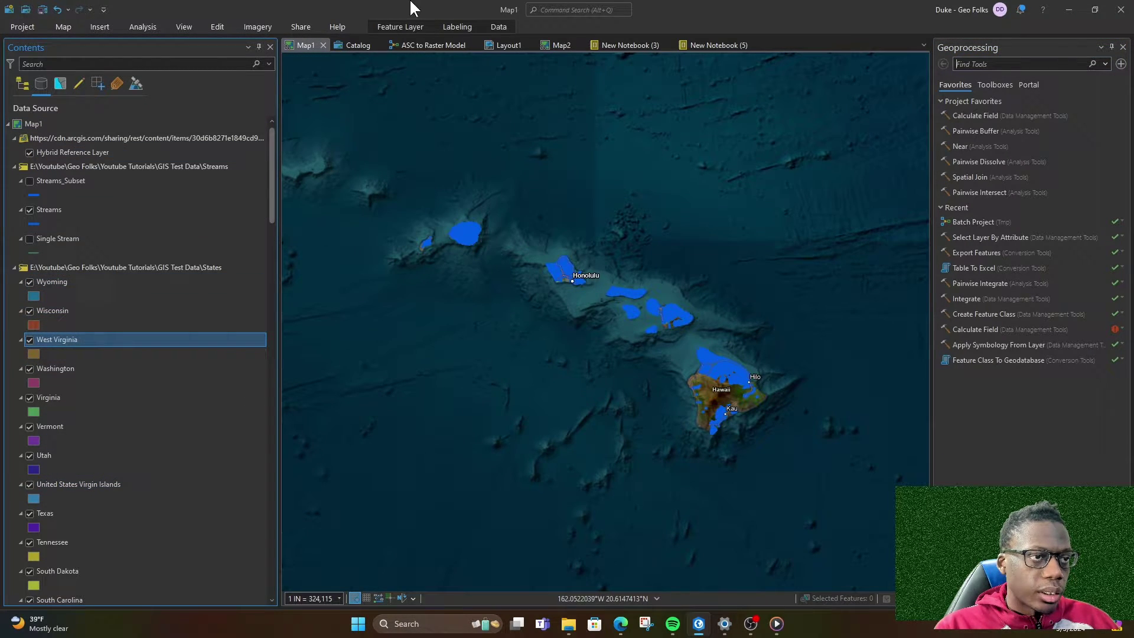
Find the Project tool and open a temporary Batch Project batching over input datasets.
click(142, 26)
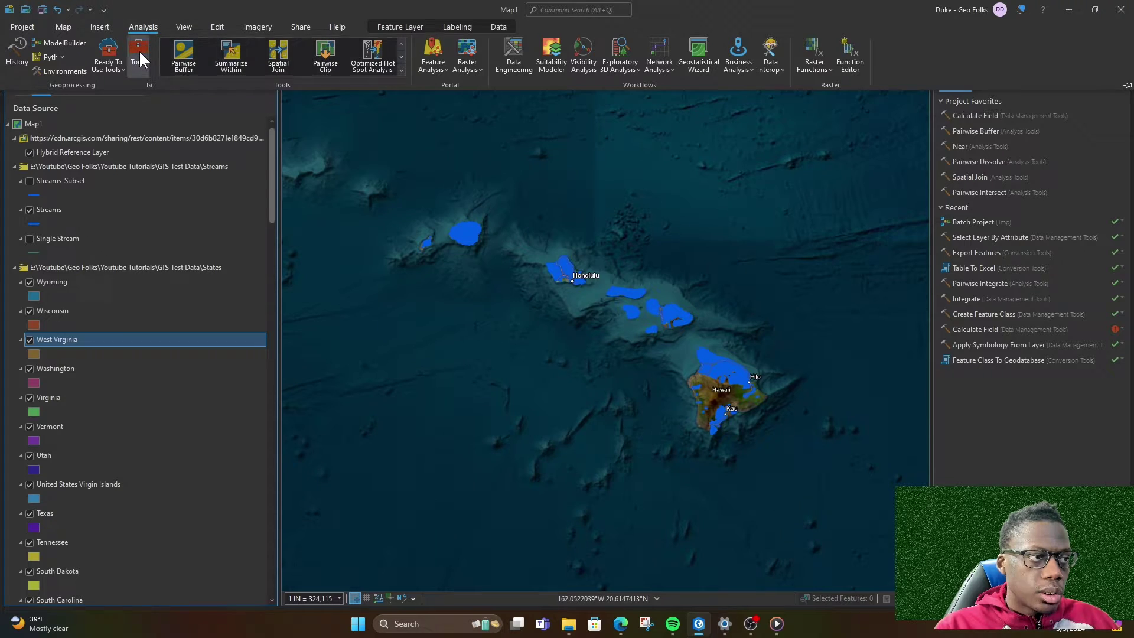
click(1042, 63)
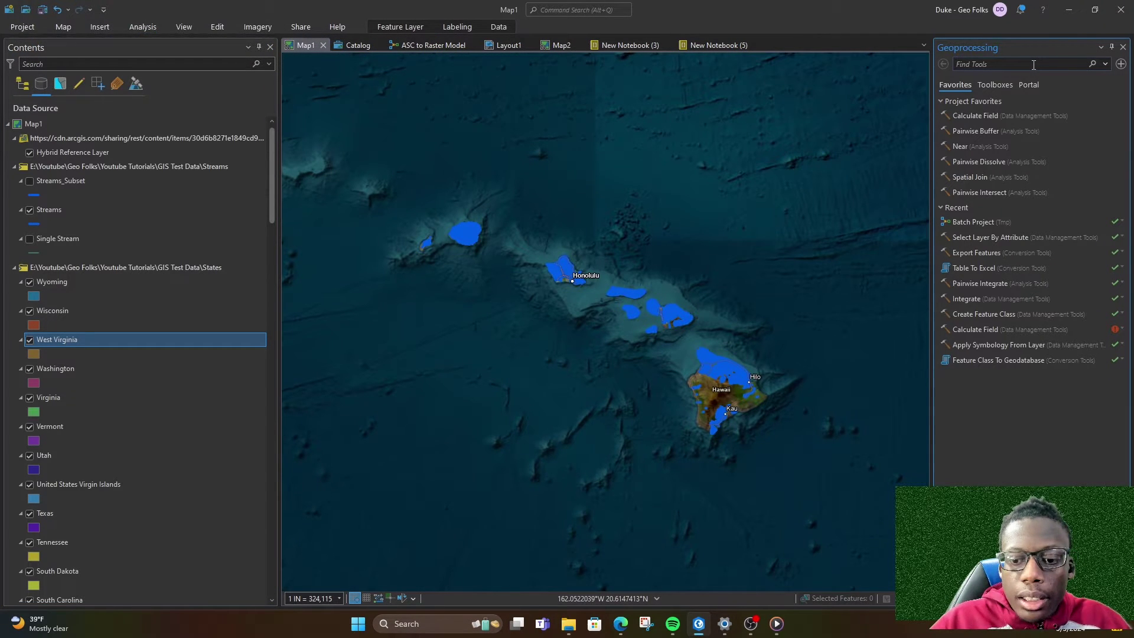
text(pro)
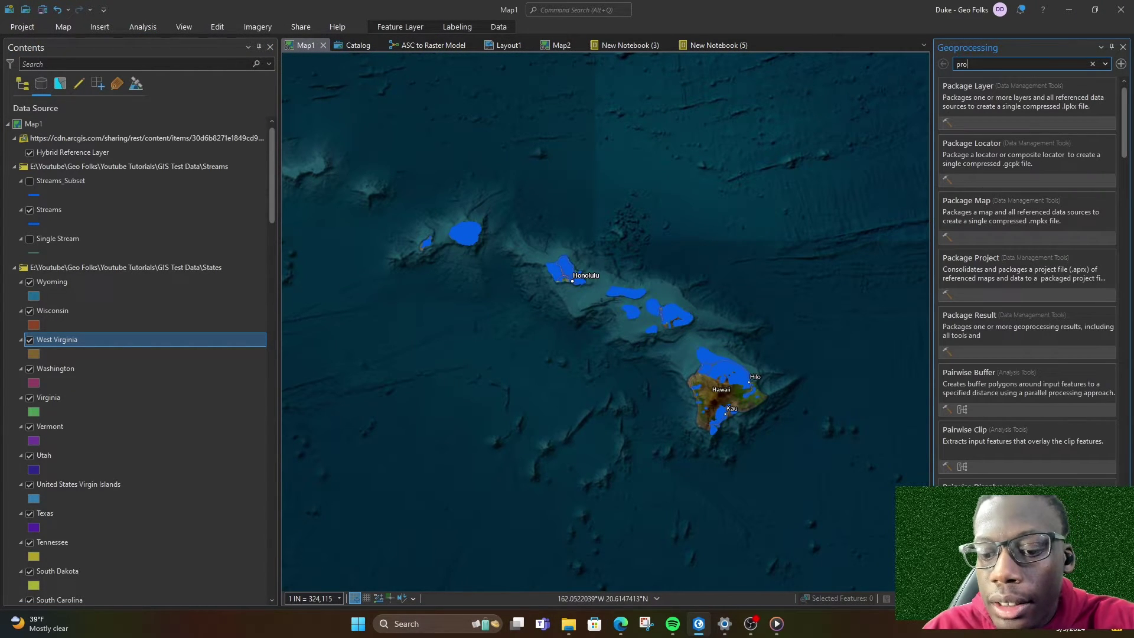
text(ject)
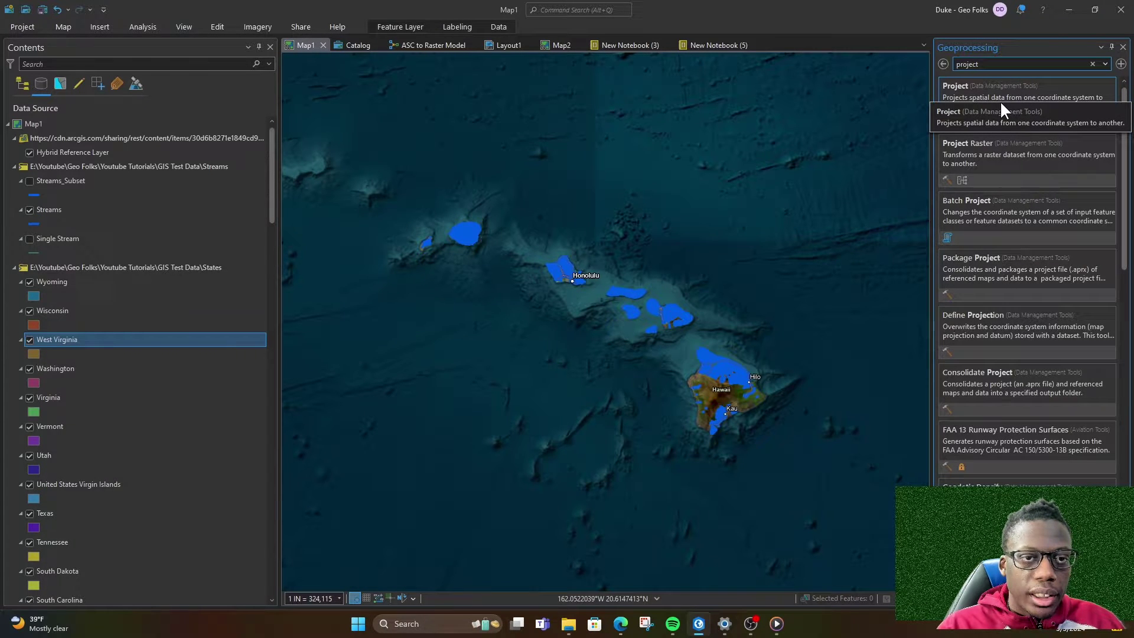
right_click(969, 94)
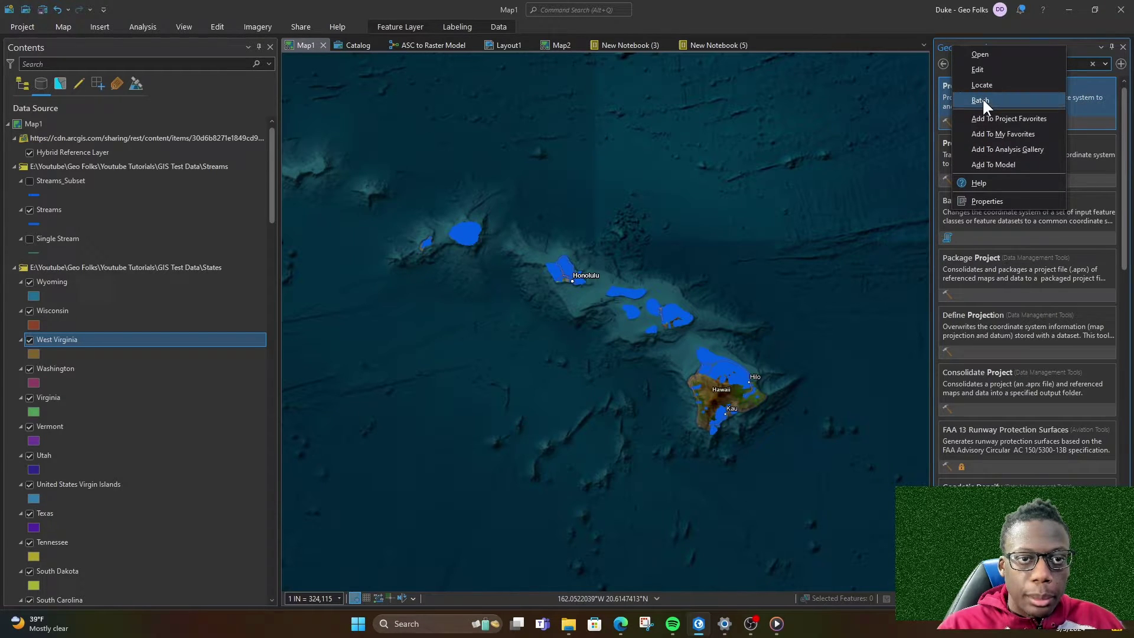
click(983, 101)
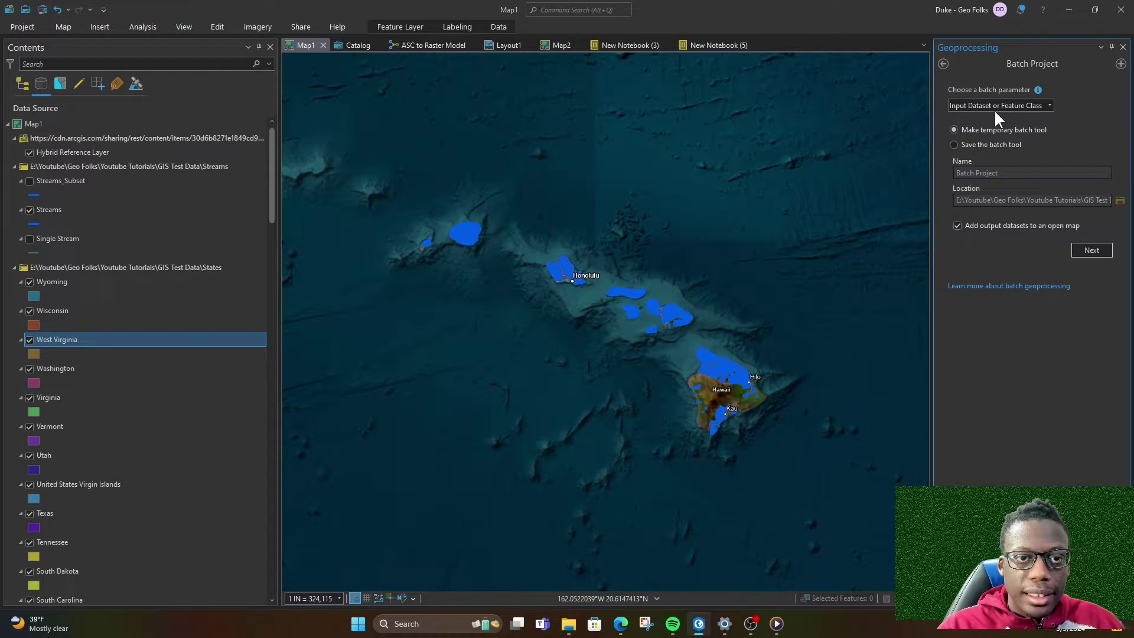
Add the six states from Wyoming to Vermont as batch input datasets.
click(1094, 248)
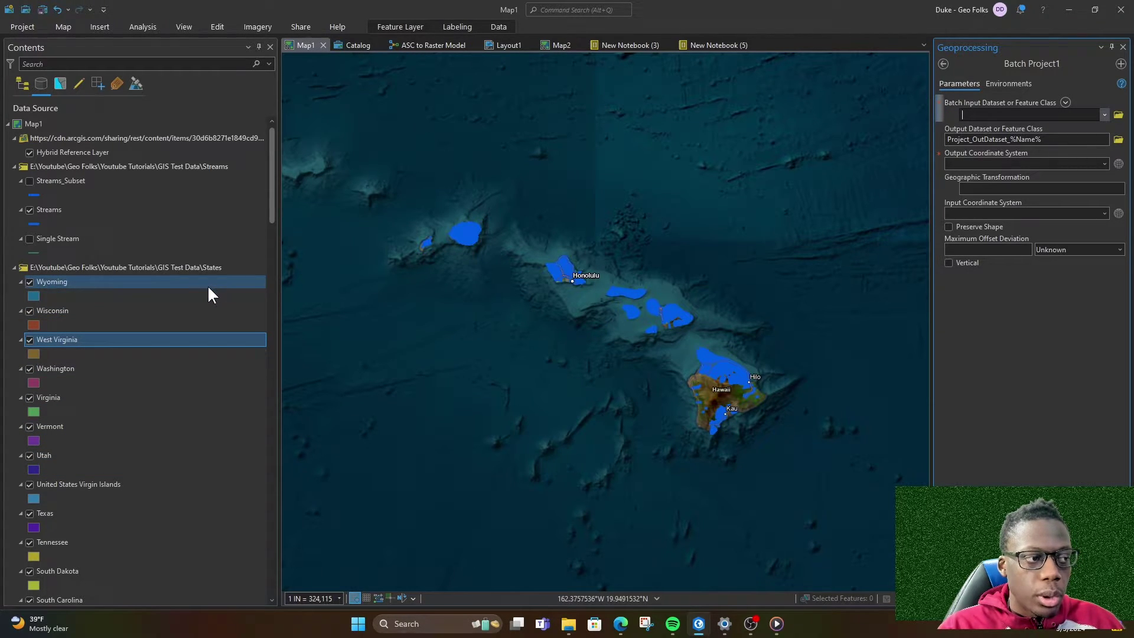
click(166, 286)
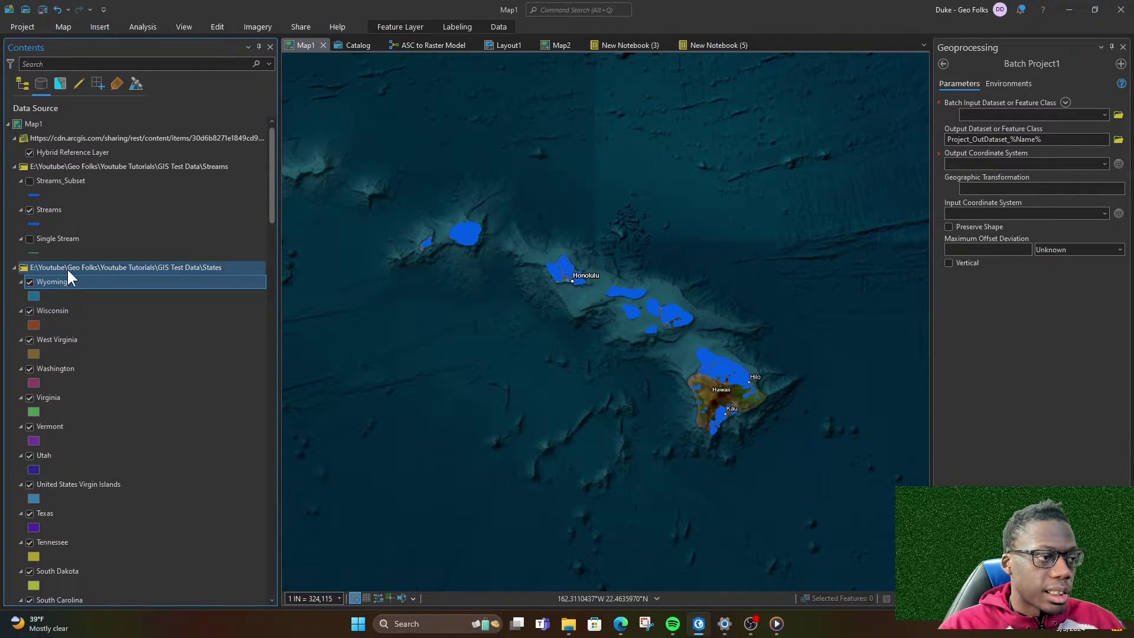
click(115, 277)
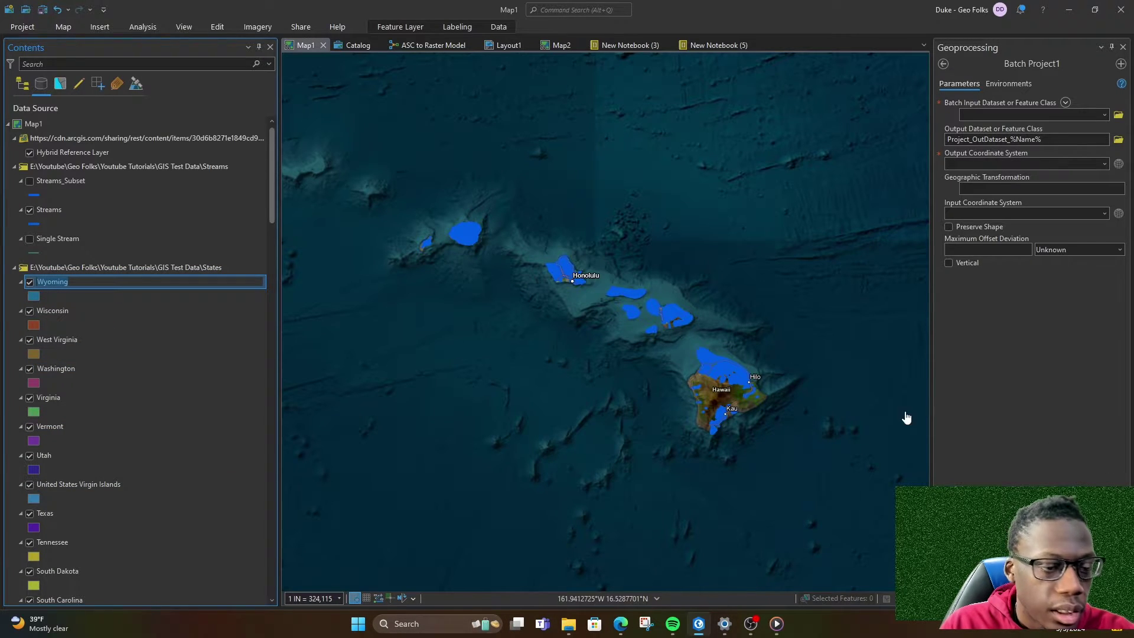
shift+click(69, 426)
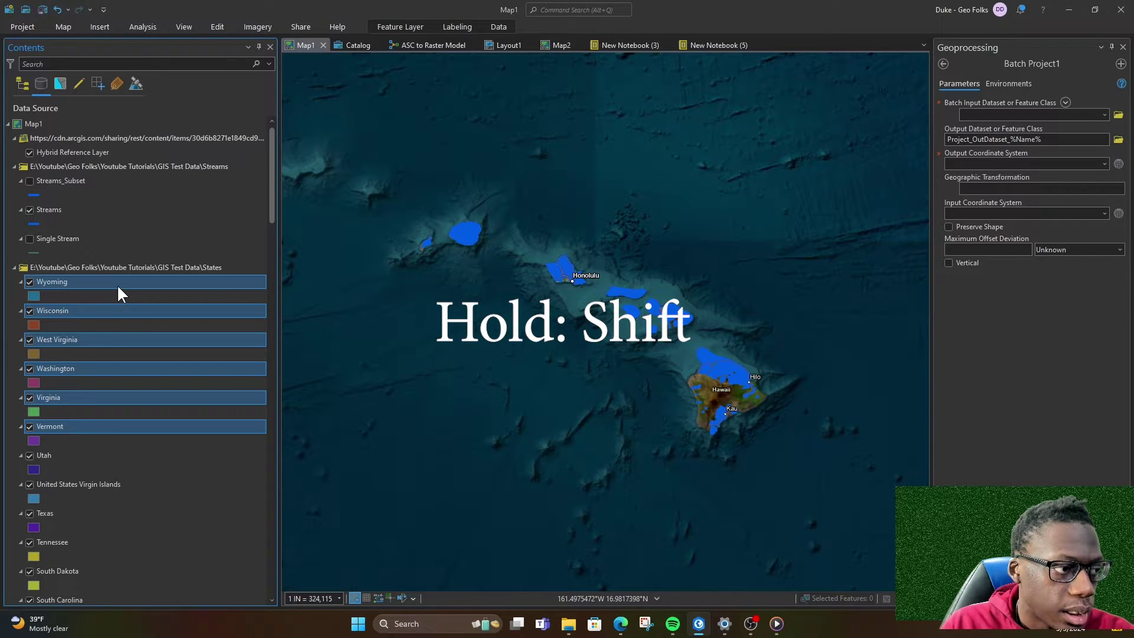
drag(121, 294, 999, 120)
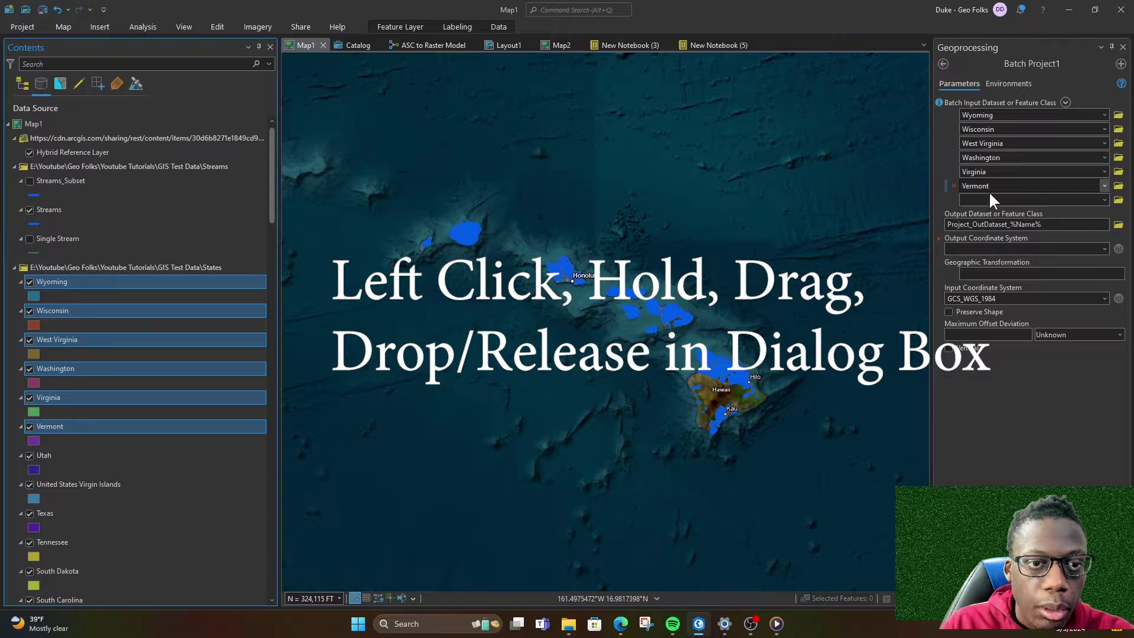
Add Utah, Texas and South Dakota as further batch input datasets.
scroll(73, 278, down, 1)
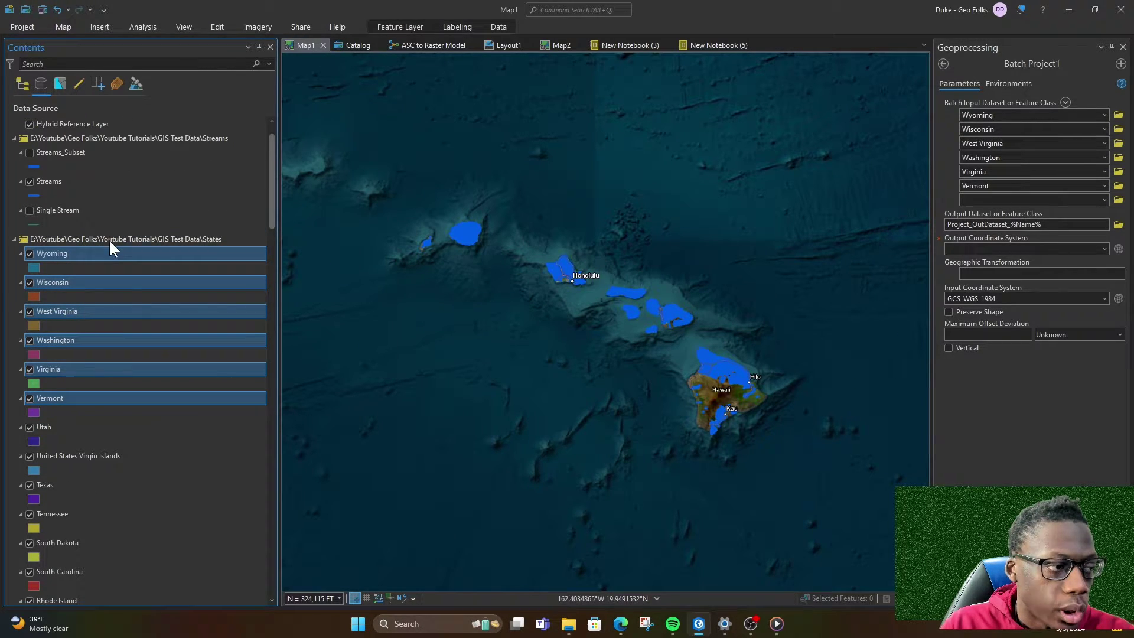
scroll(106, 374, down, 2)
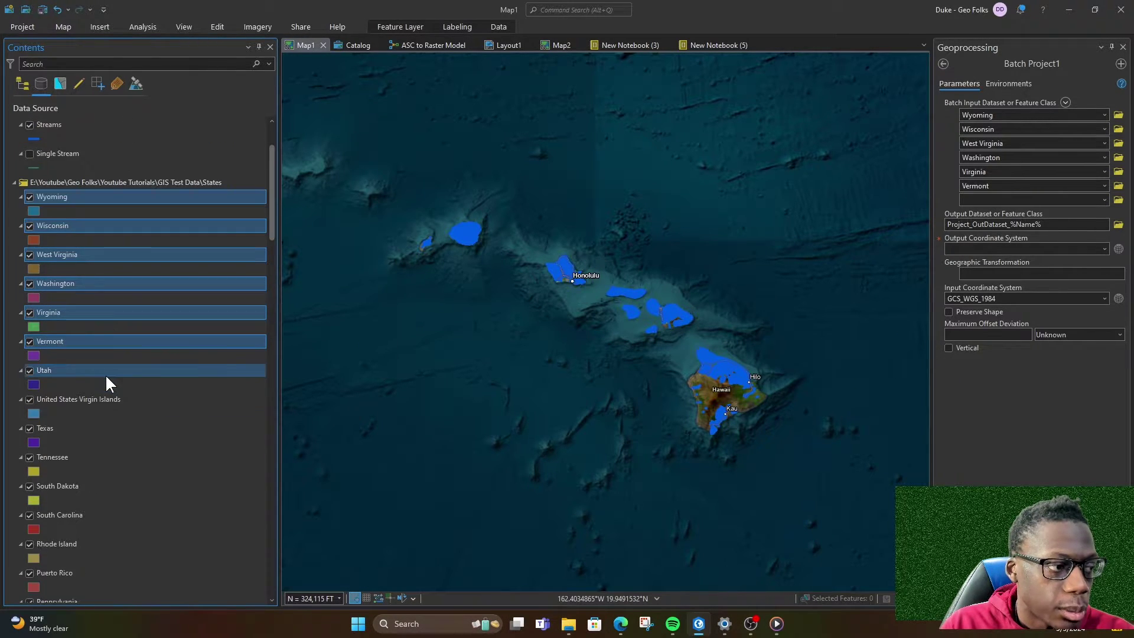
ctrl+click(66, 371)
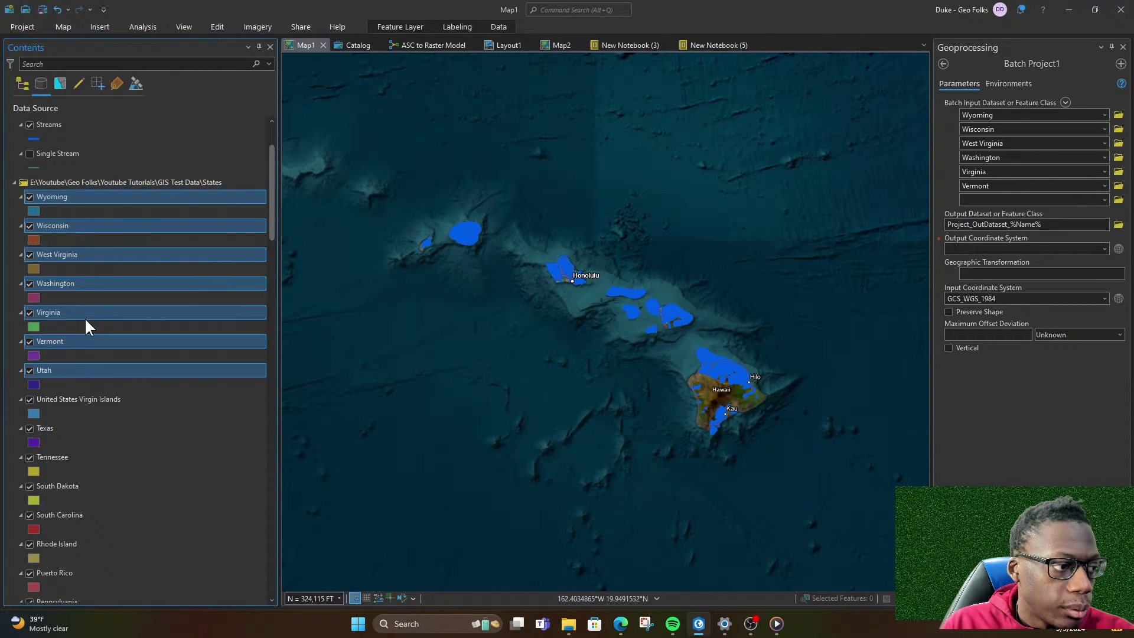
click(85, 367)
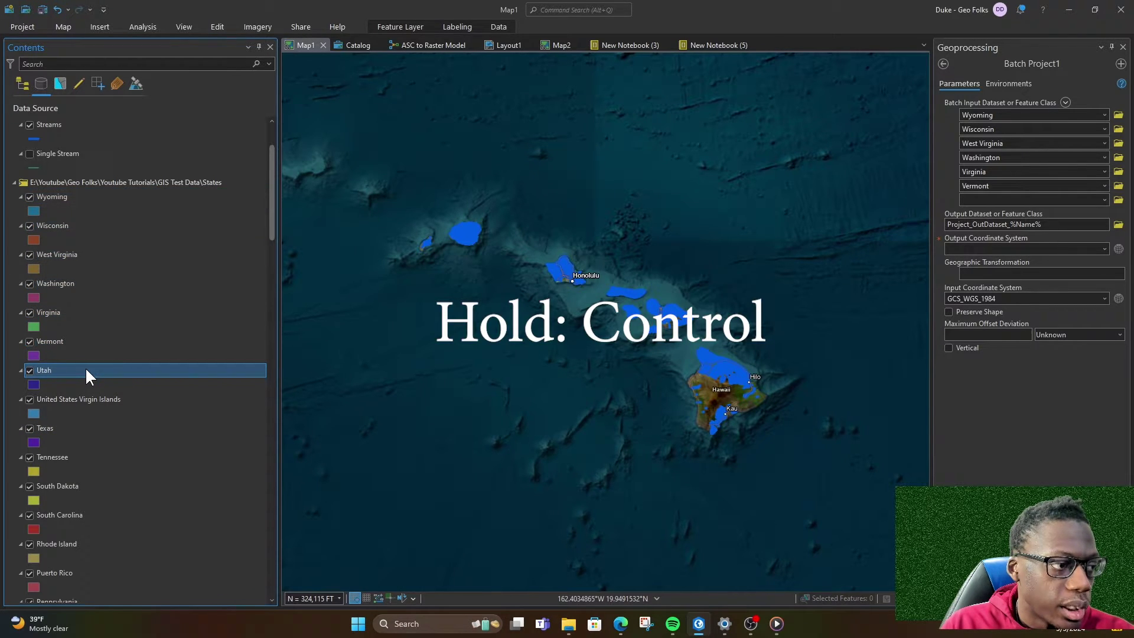
ctrl+click(71, 430)
ctrl+click(83, 483)
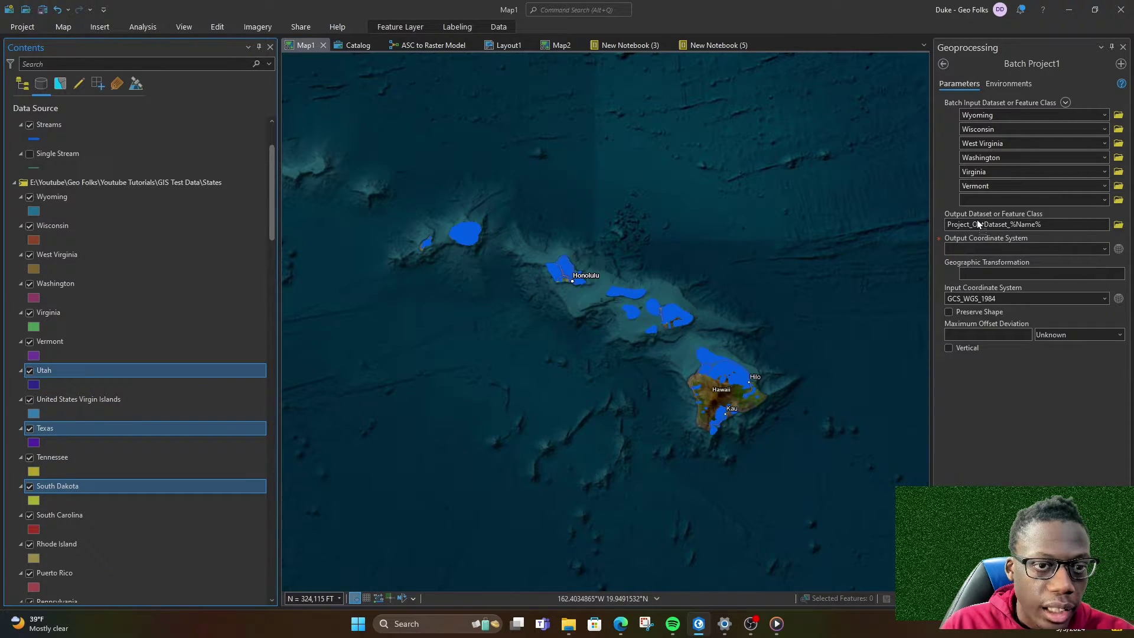
drag(1002, 209, 1001, 202)
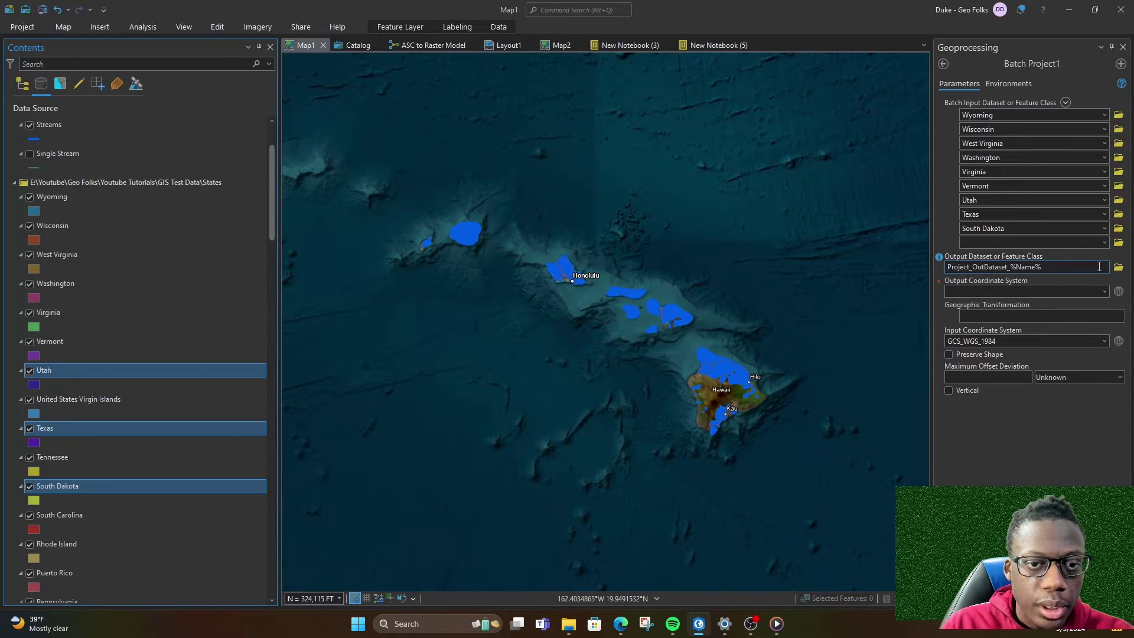
Save batch outputs into BatchProject.gdb under the name P_%Name%.
click(1119, 269)
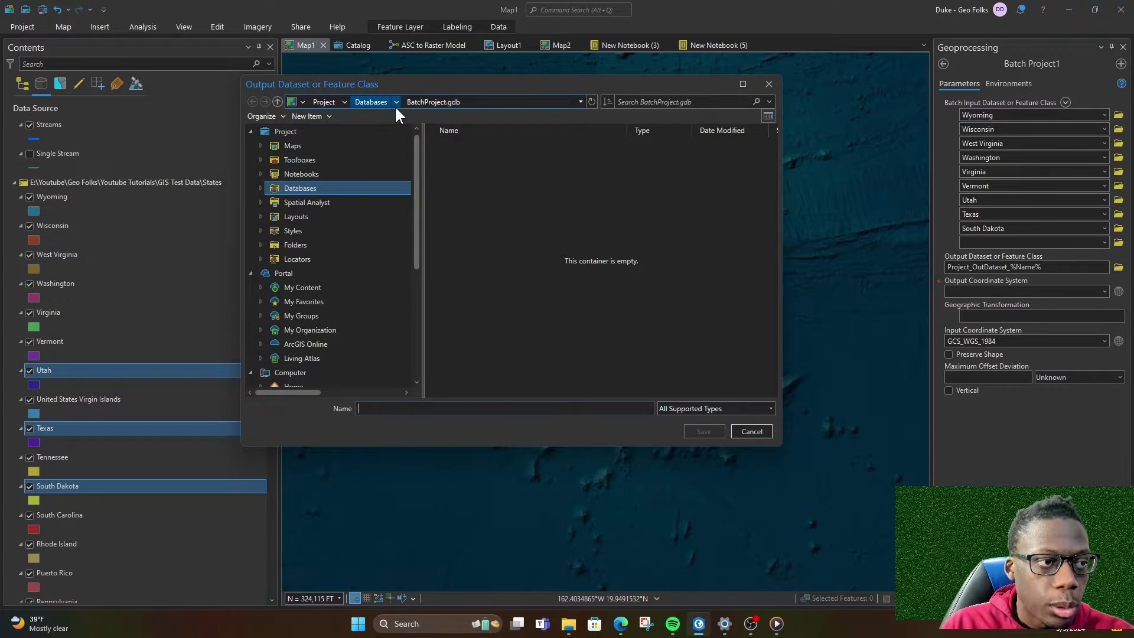
click(378, 101)
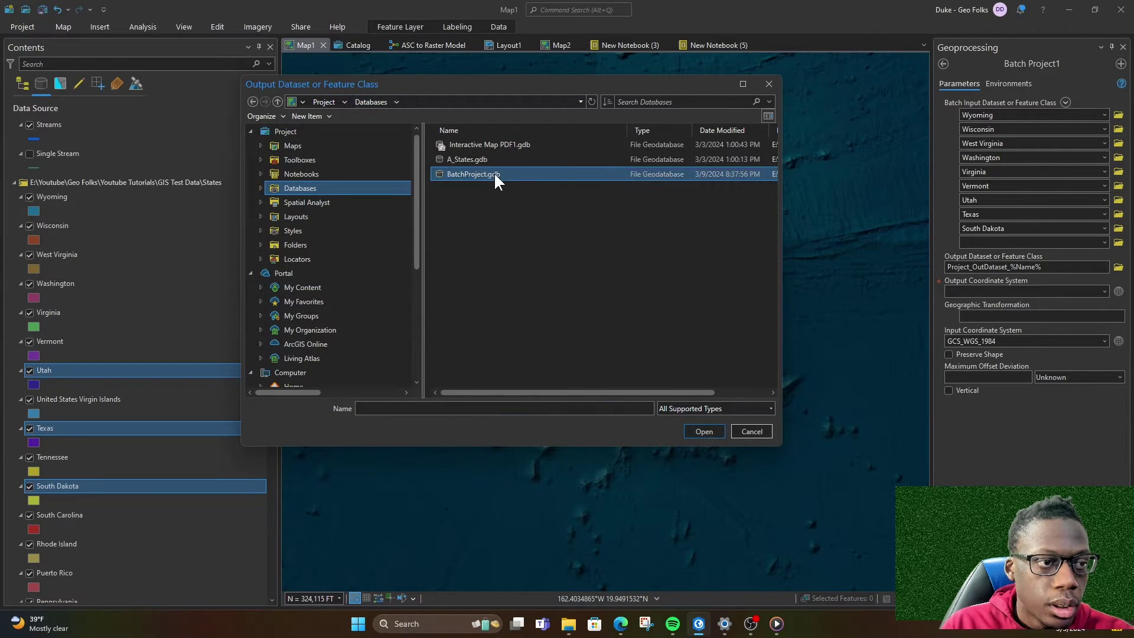
double_click(493, 174)
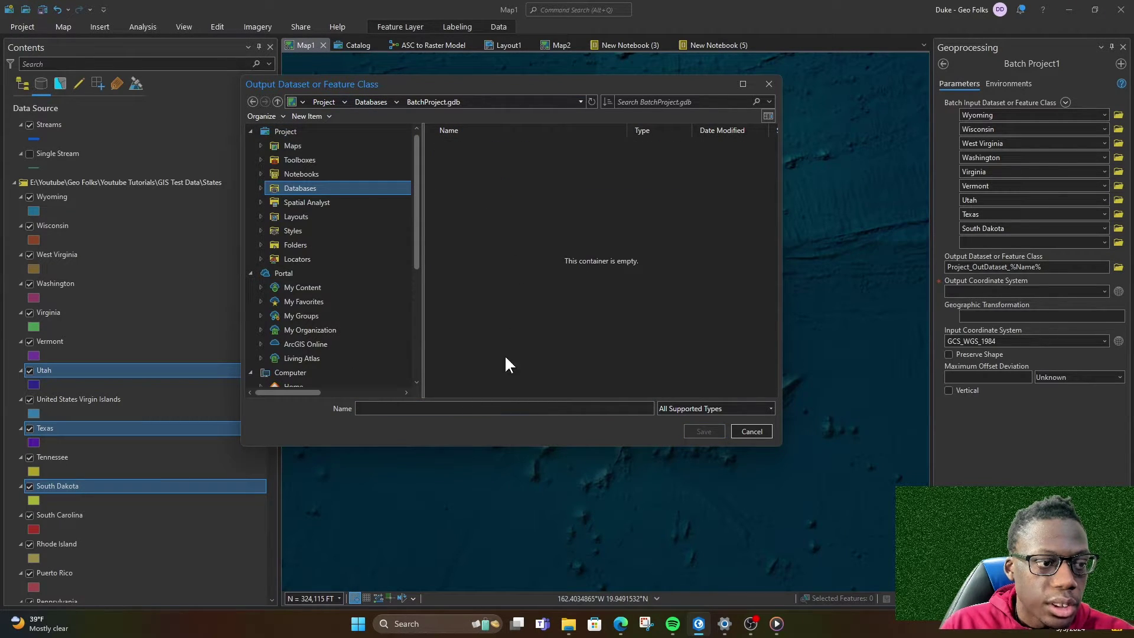
click(516, 410)
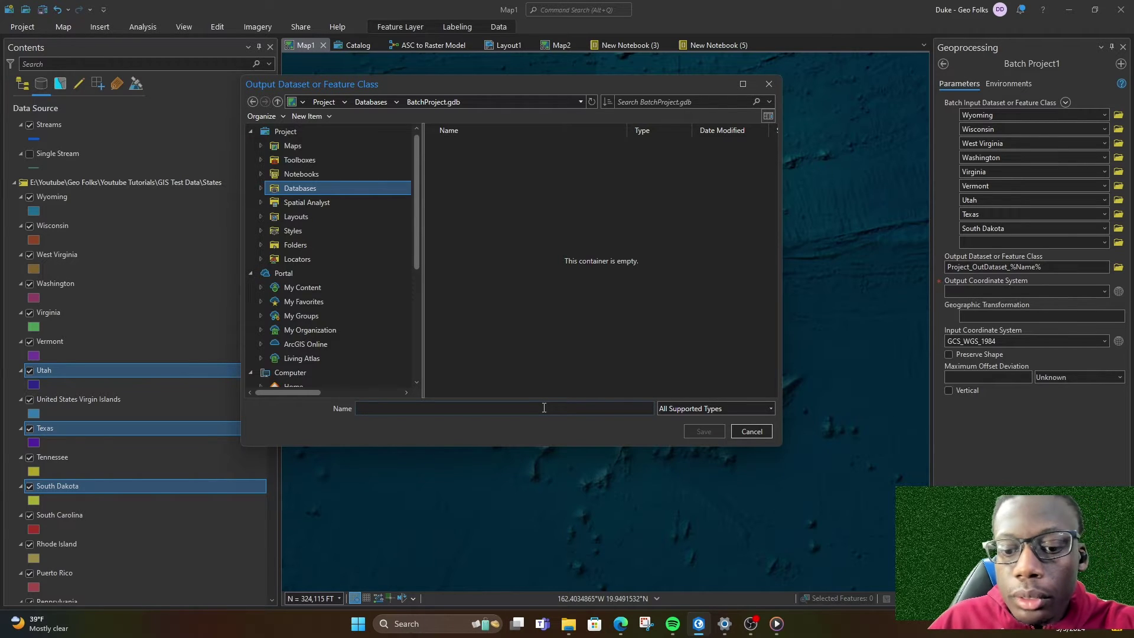
text(%Name%)
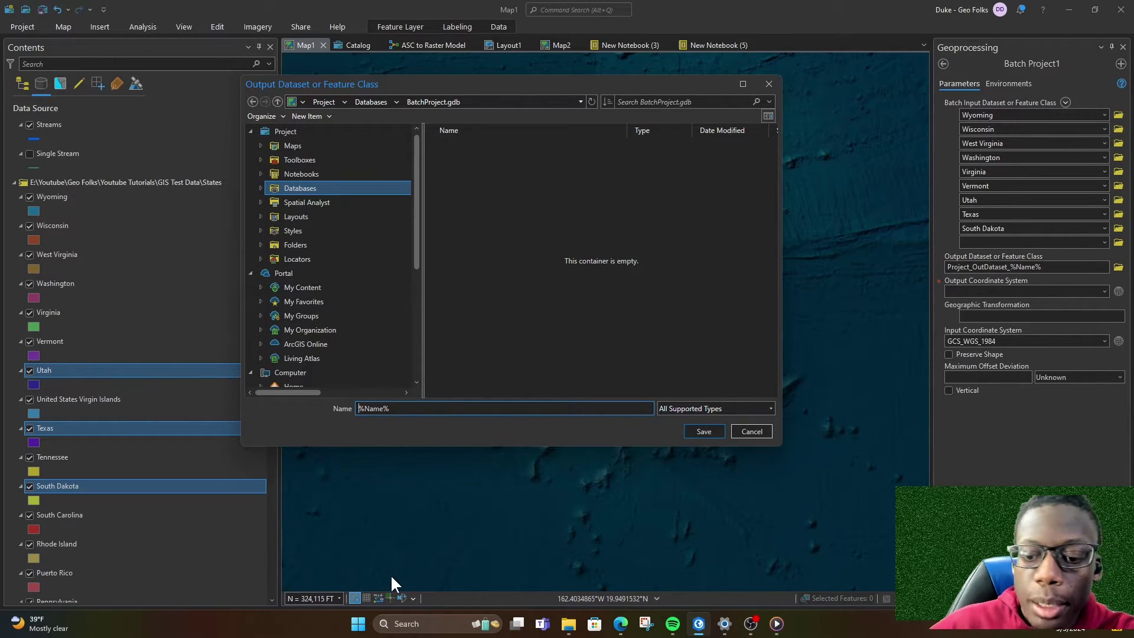
text(_)
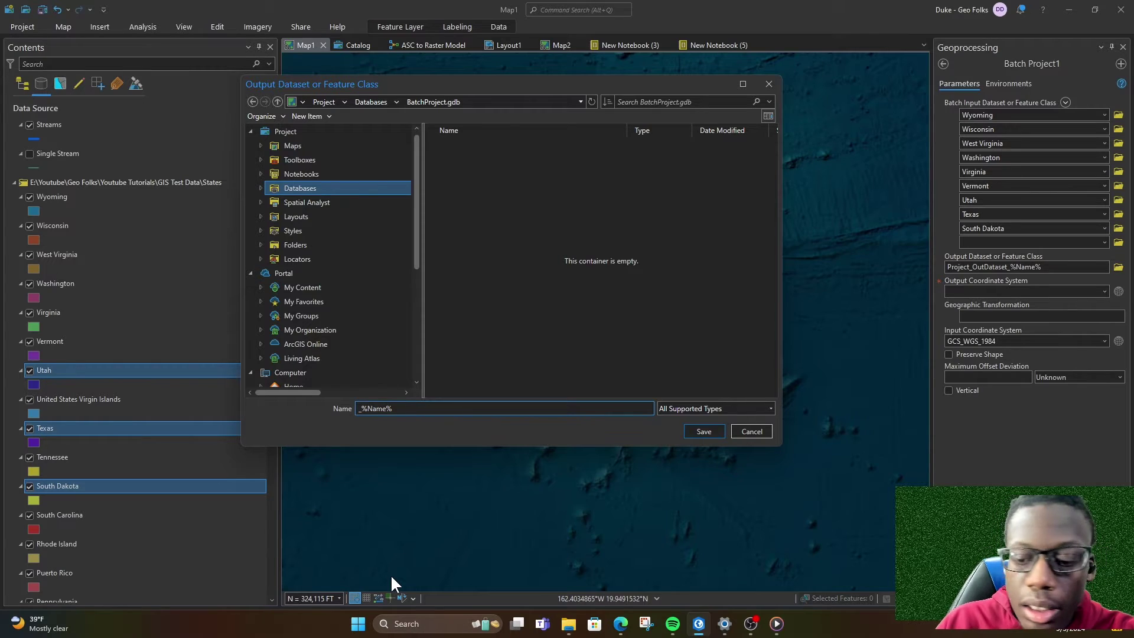
key(Home)
text(P)
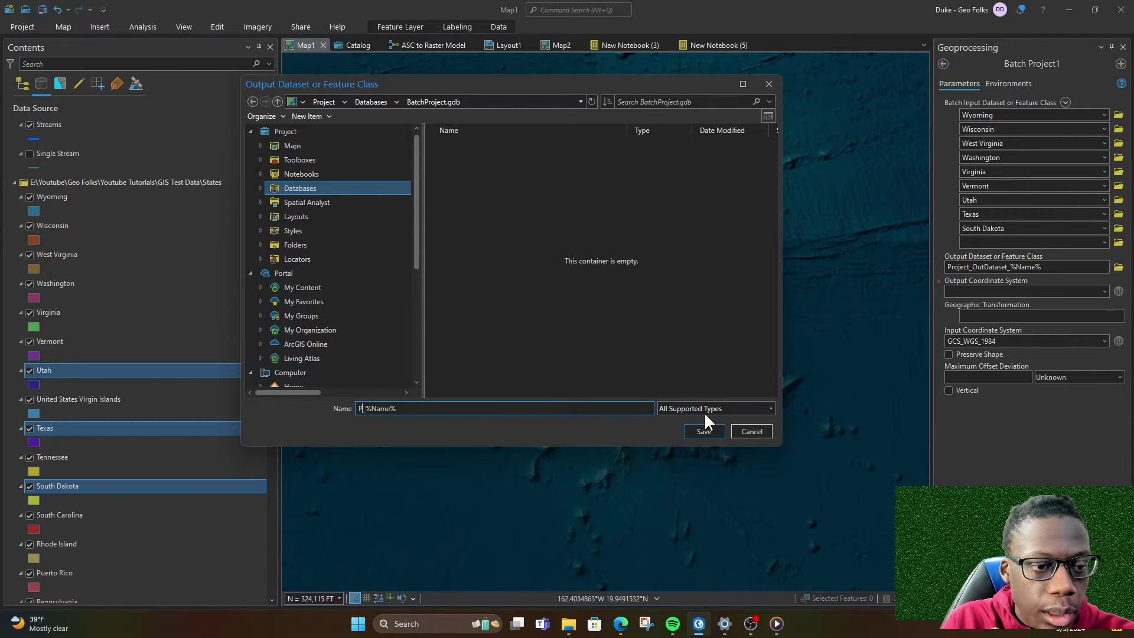
click(694, 430)
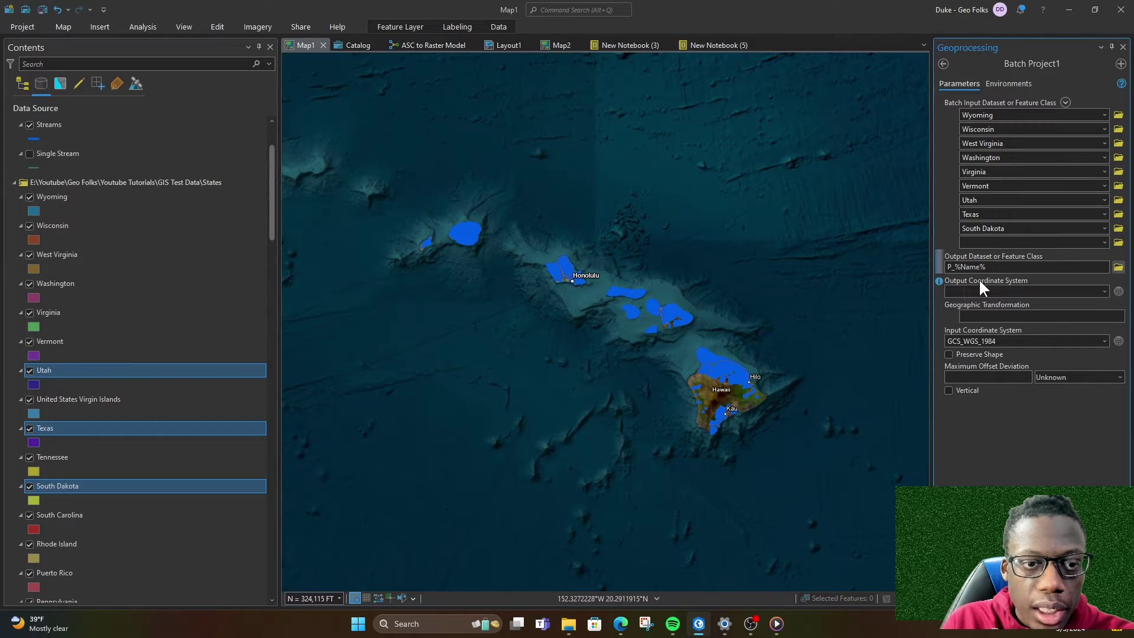
Choose WGS 1984 Web Mercator (auxiliary sphere) from the map layers' coordinate systems as output.
click(1105, 292)
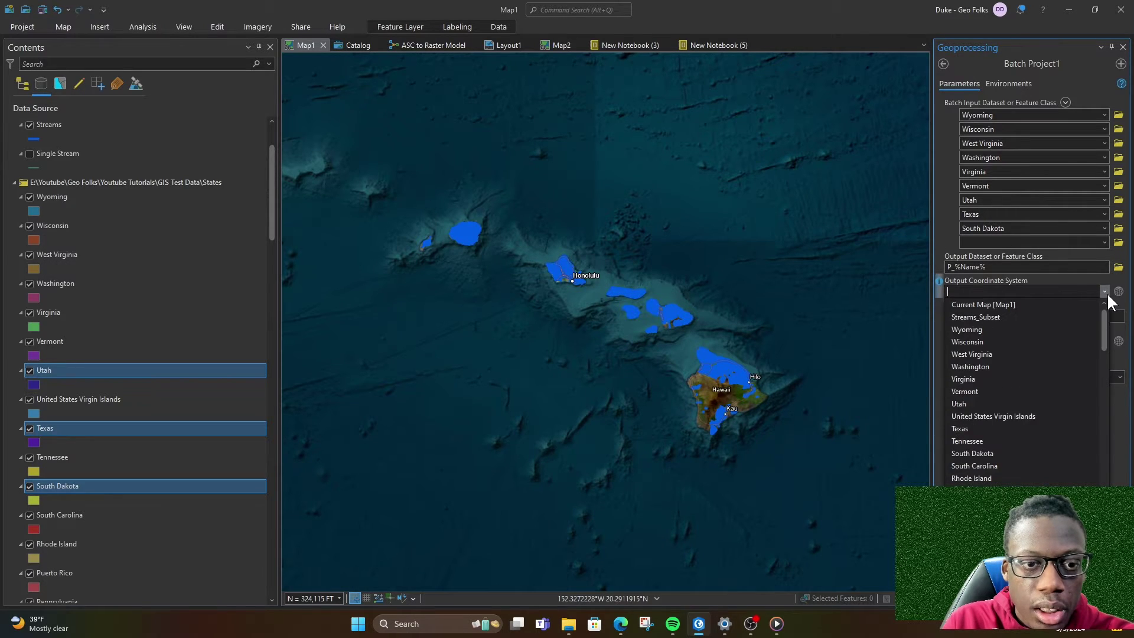
scroll(1065, 322, down, 2)
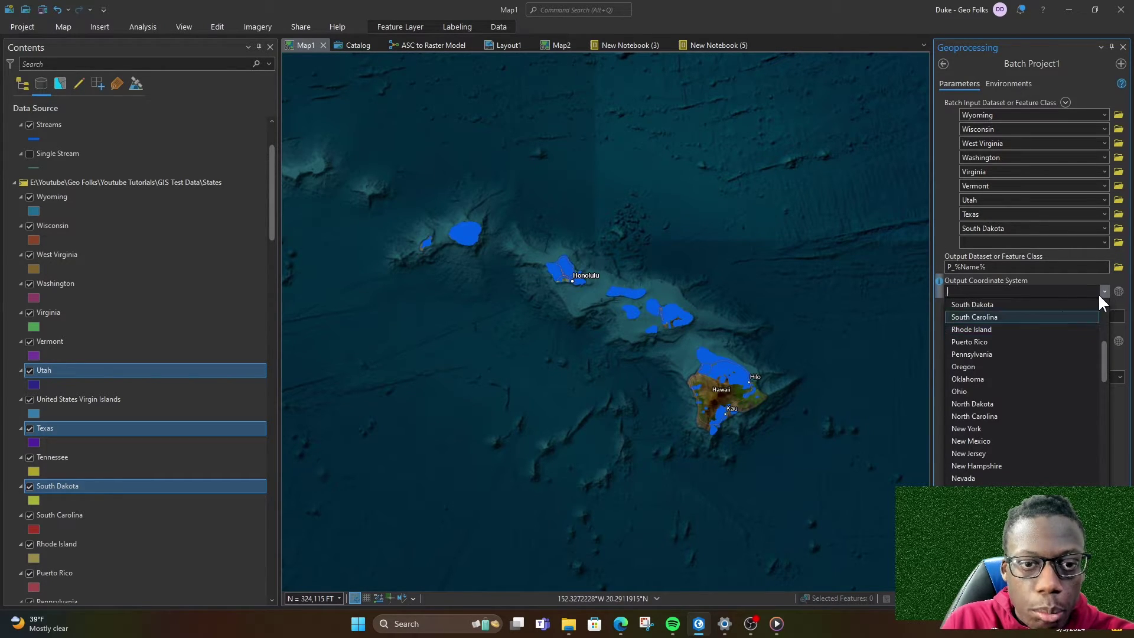
scroll(1036, 391, down, 6)
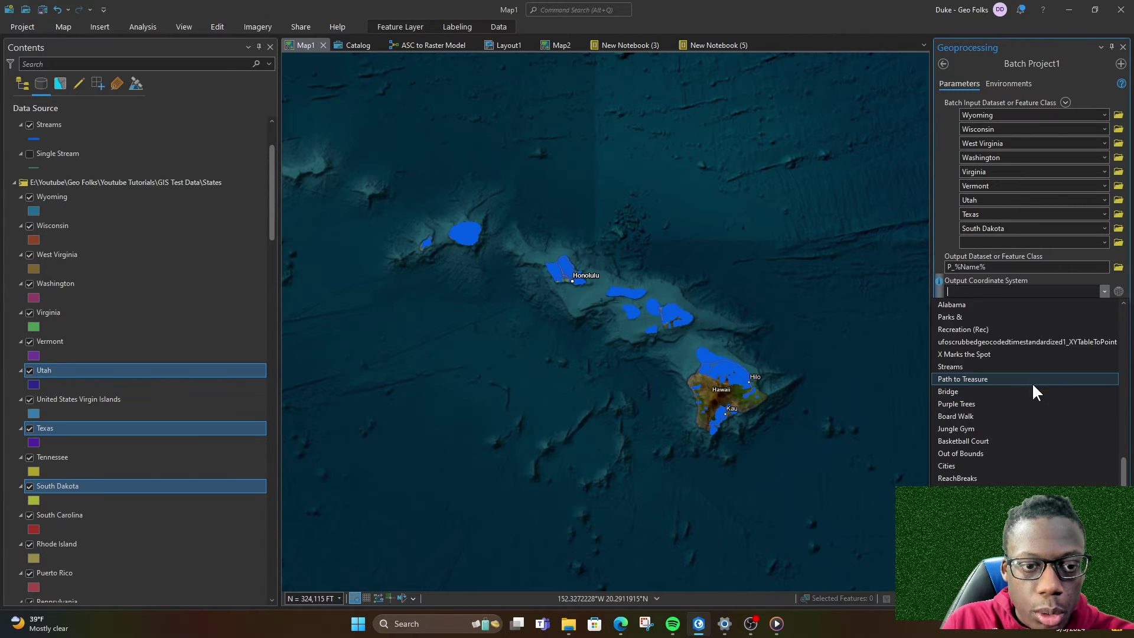
scroll(1033, 381, up, 6)
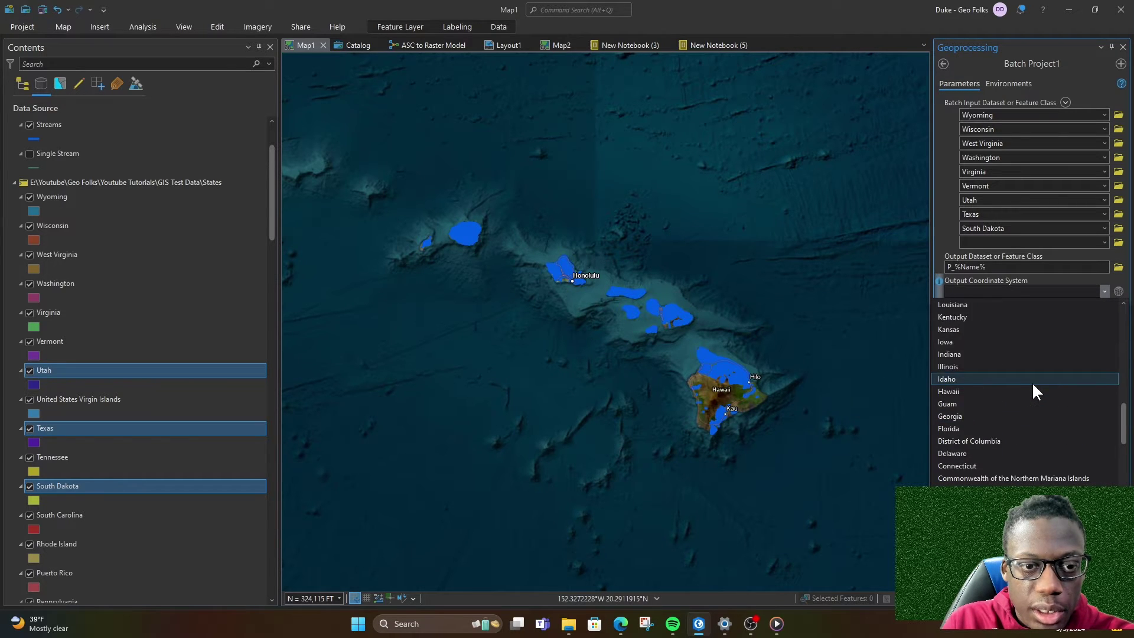
click(1121, 293)
click(1120, 292)
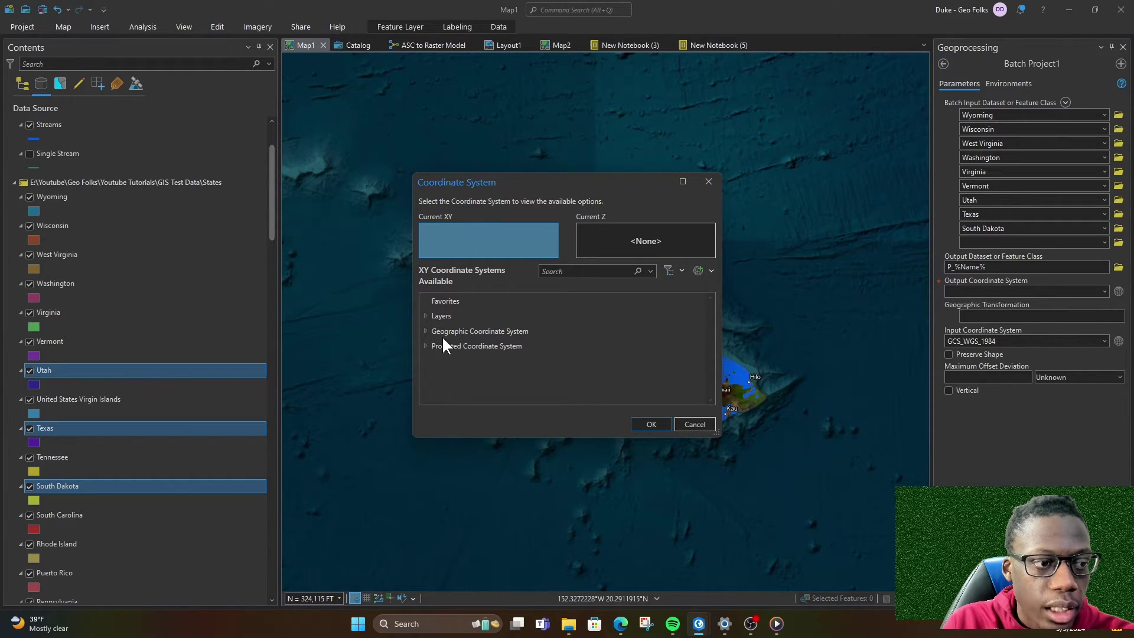
click(423, 317)
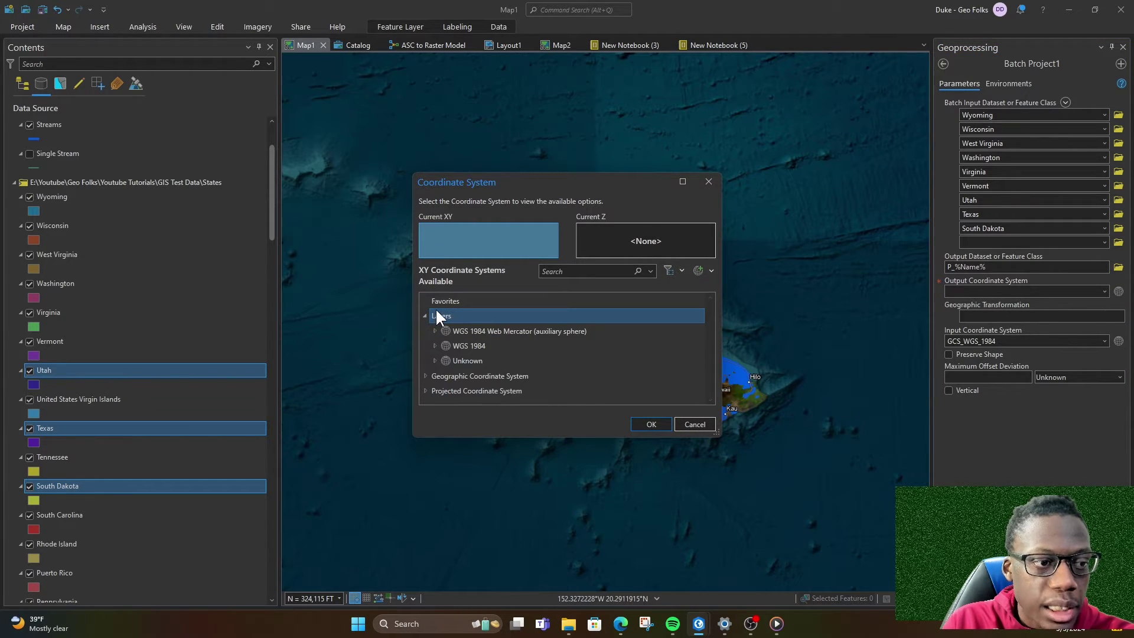
click(457, 330)
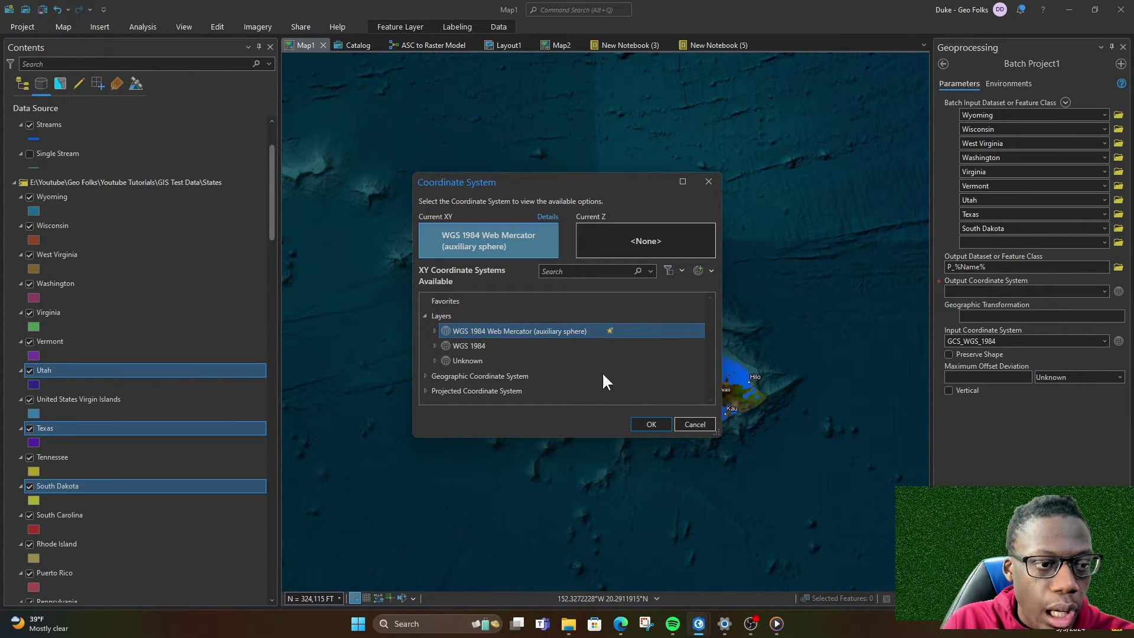
click(650, 423)
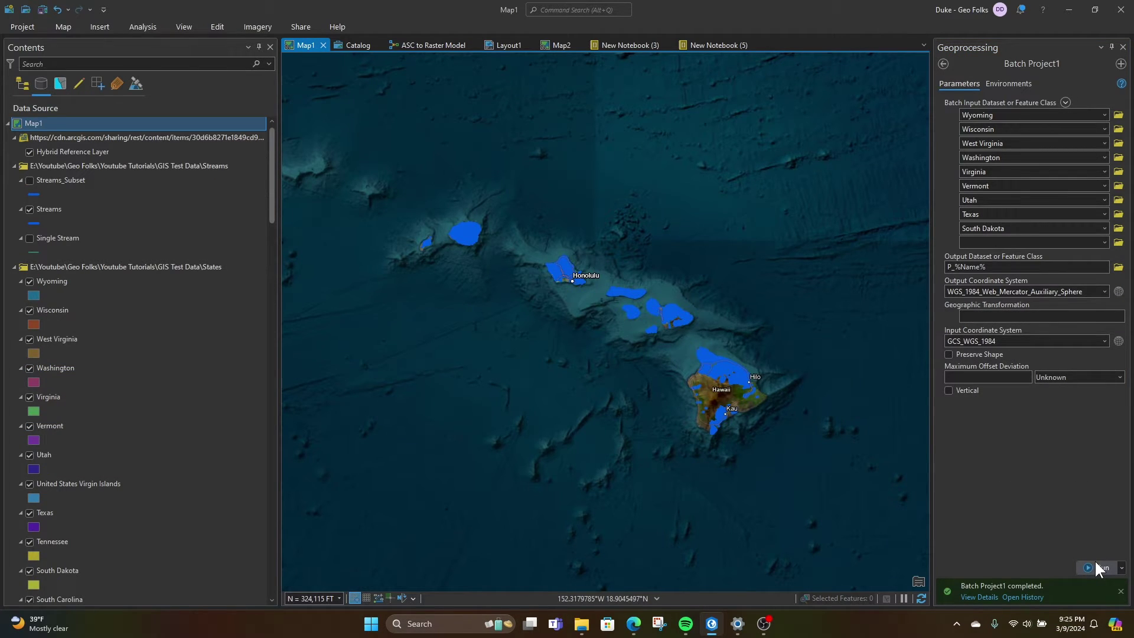
Run Batch Project and locate the new P_ layers, selecting P_Texas in Contents.
click(1096, 568)
click(967, 600)
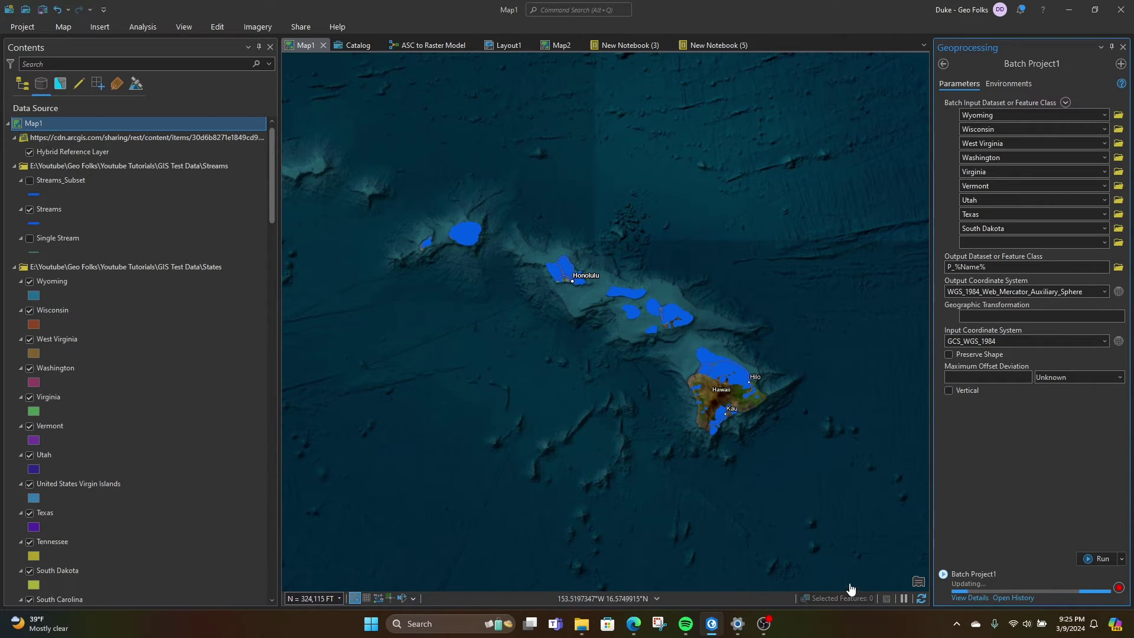
scroll(219, 408, down, 3)
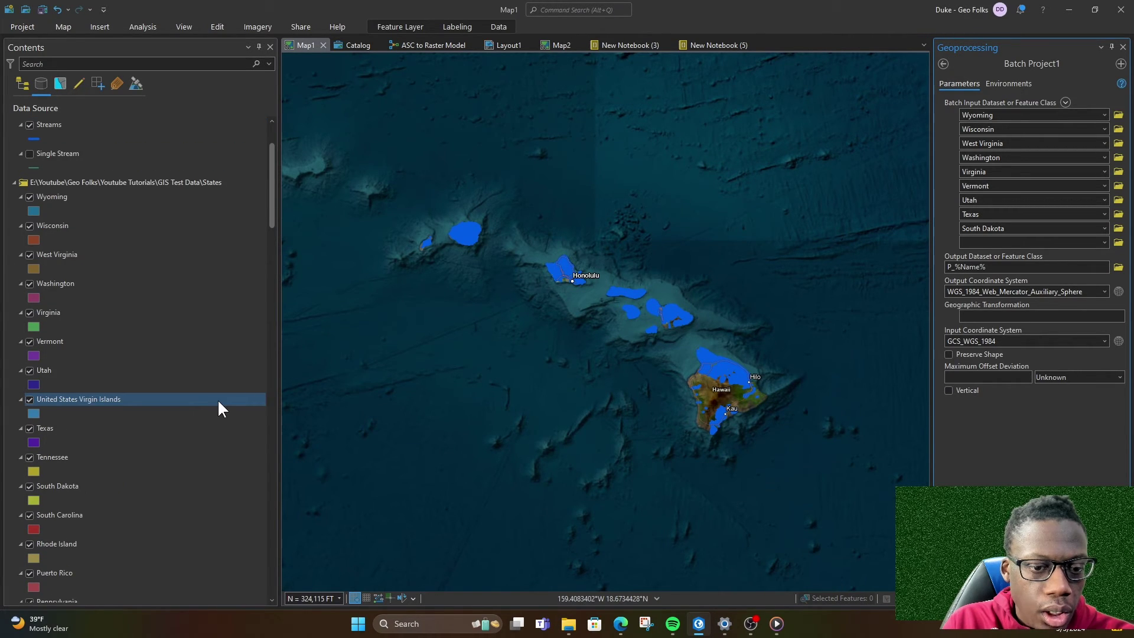
scroll(40, 332, down, 20)
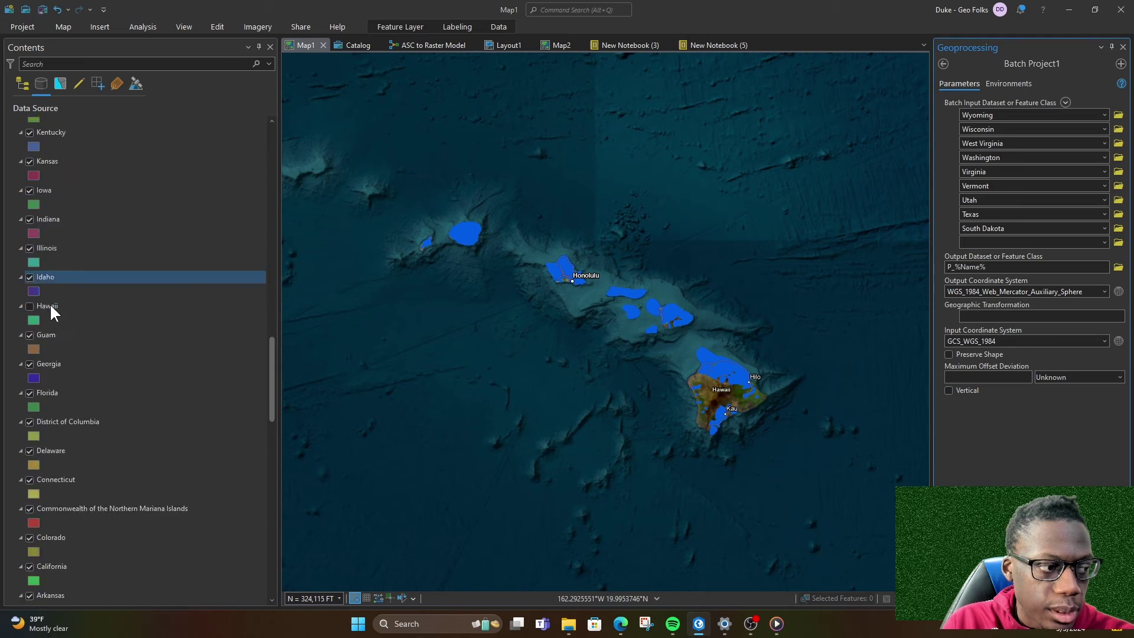
scroll(50, 298, down, 10)
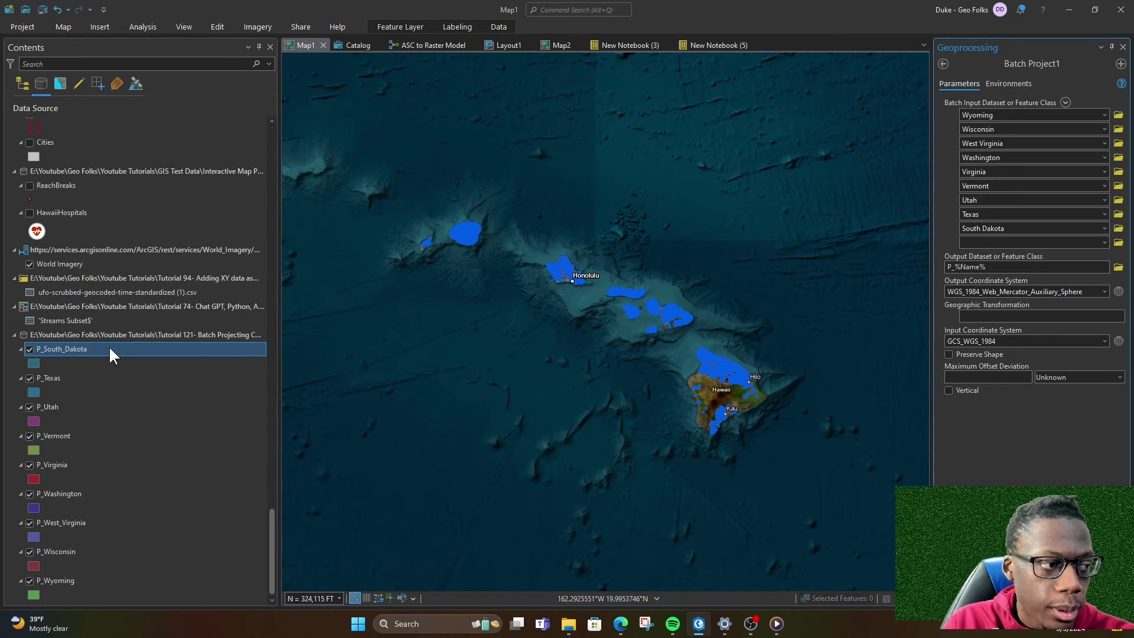
click(94, 378)
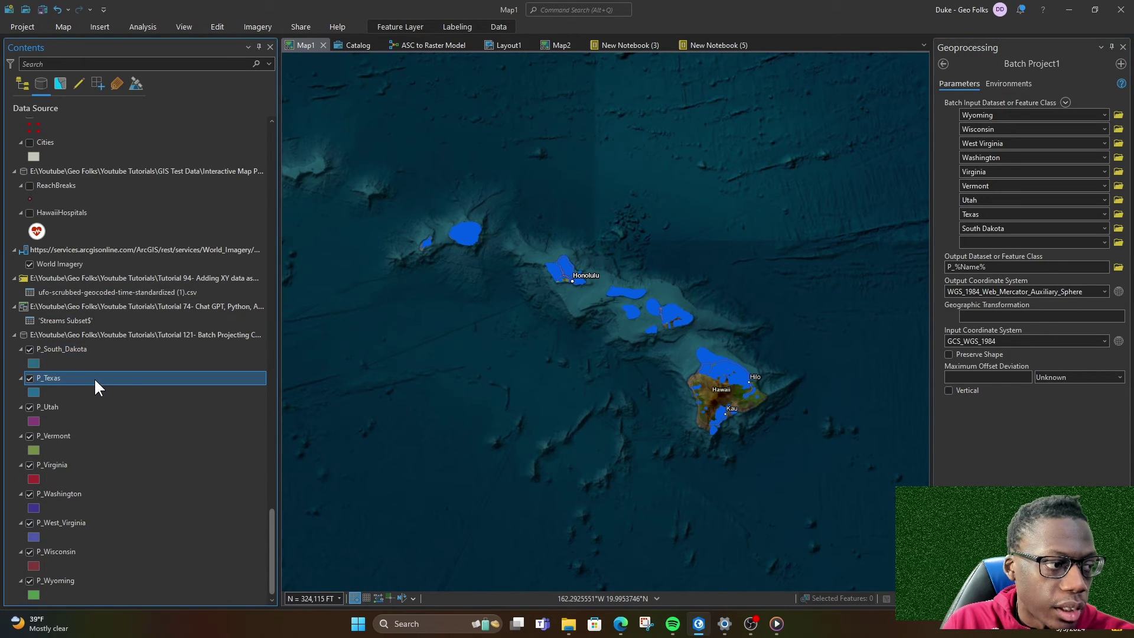
click(83, 349)
right_click(84, 350)
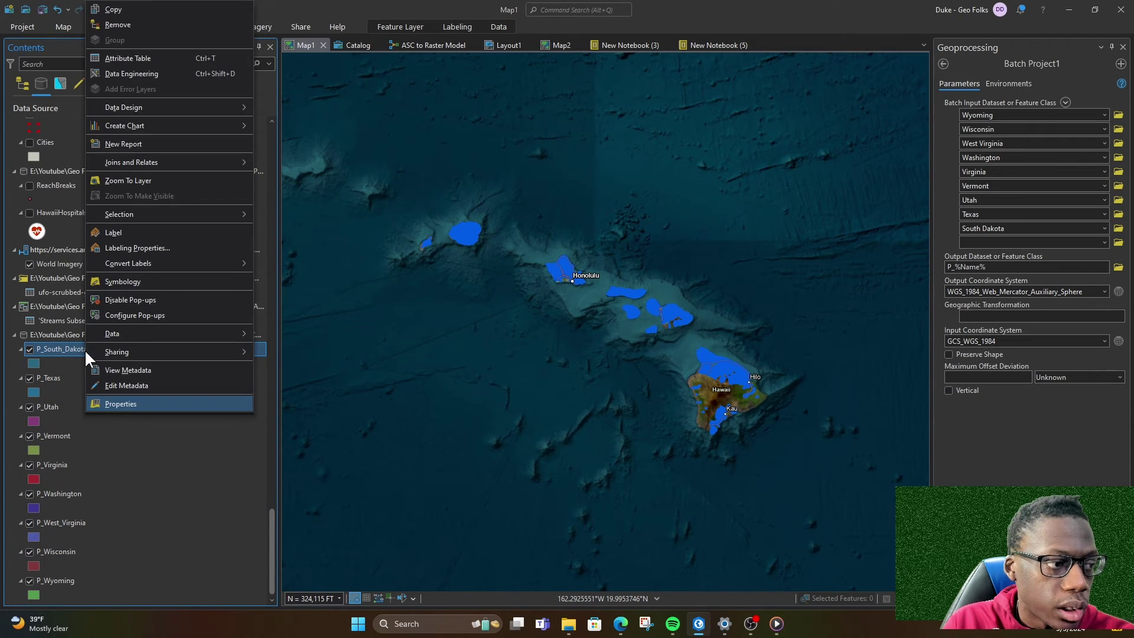
click(130, 403)
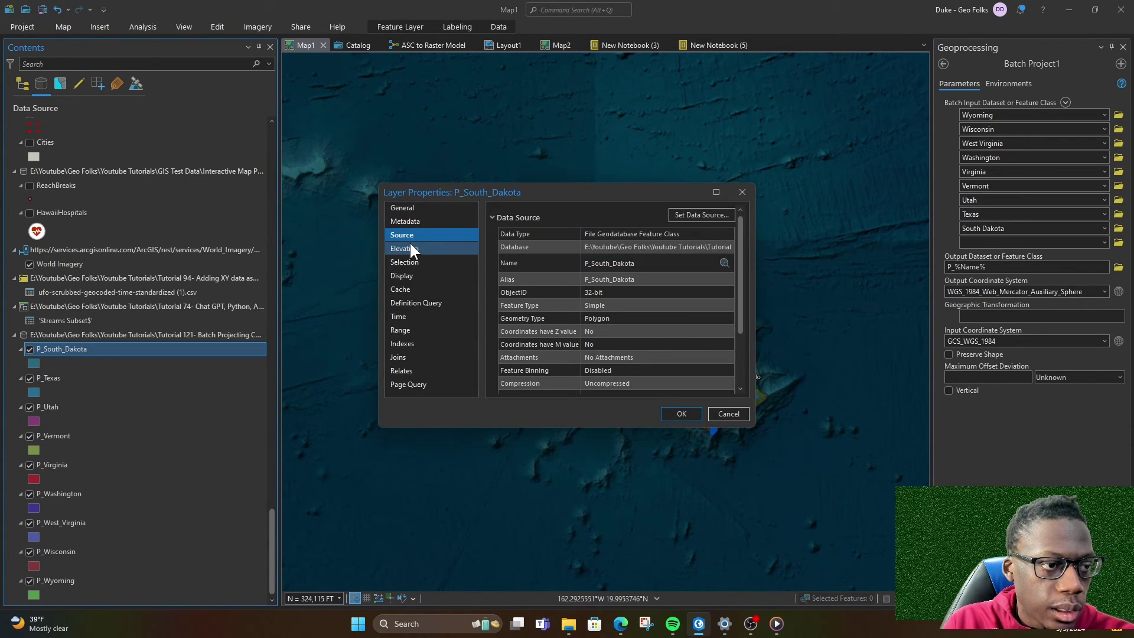
scroll(541, 367, down, 3)
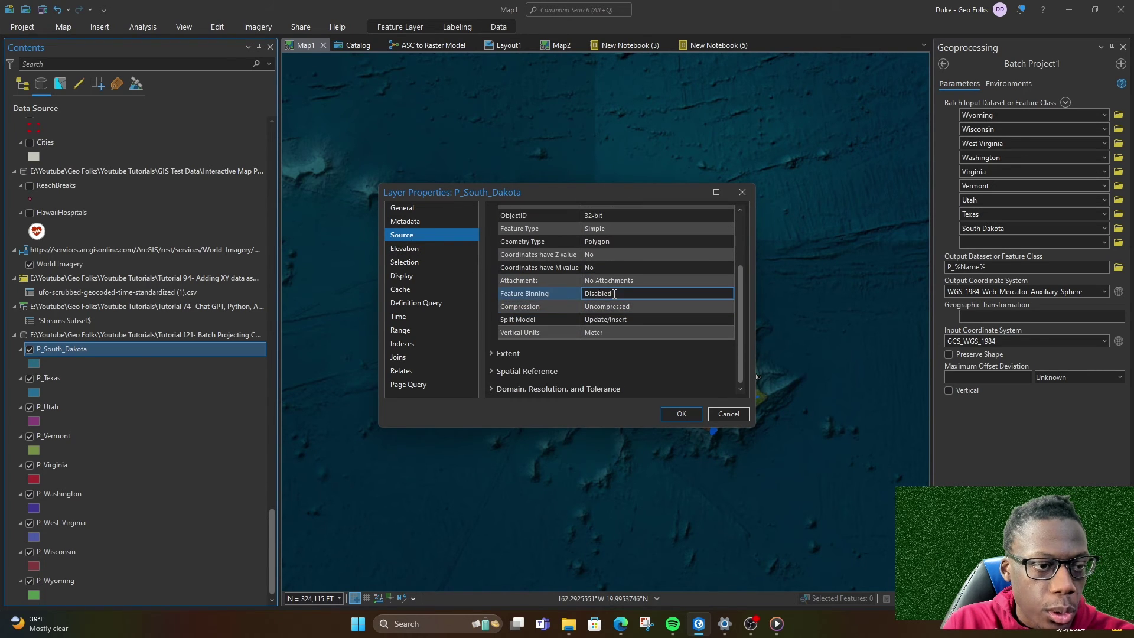
click(536, 371)
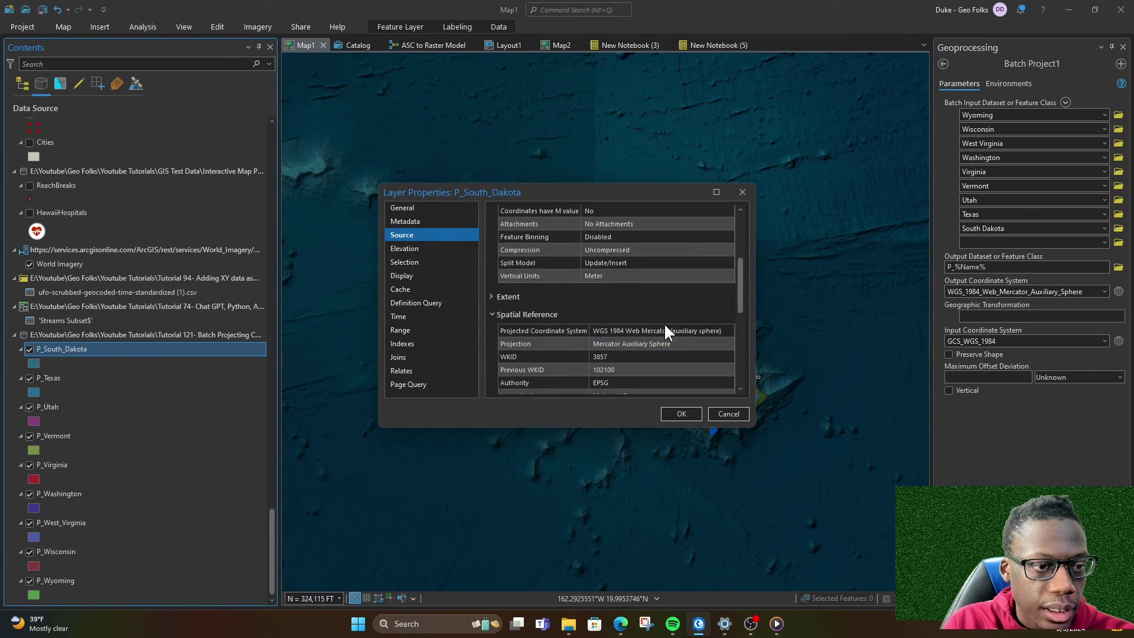
click(697, 413)
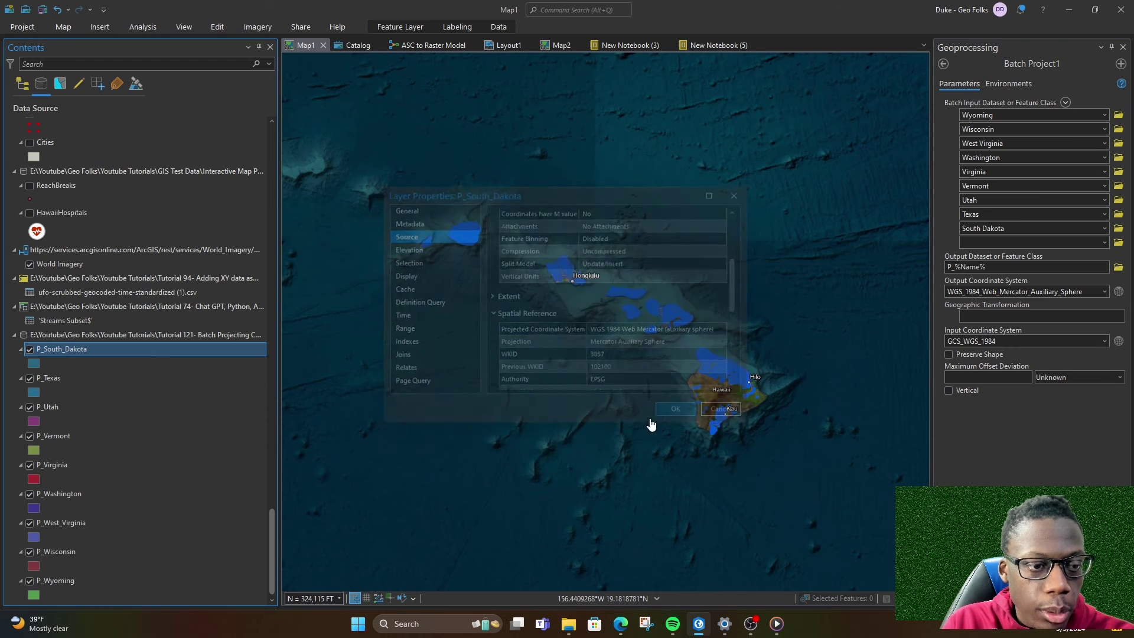
scroll(180, 390, up, 8)
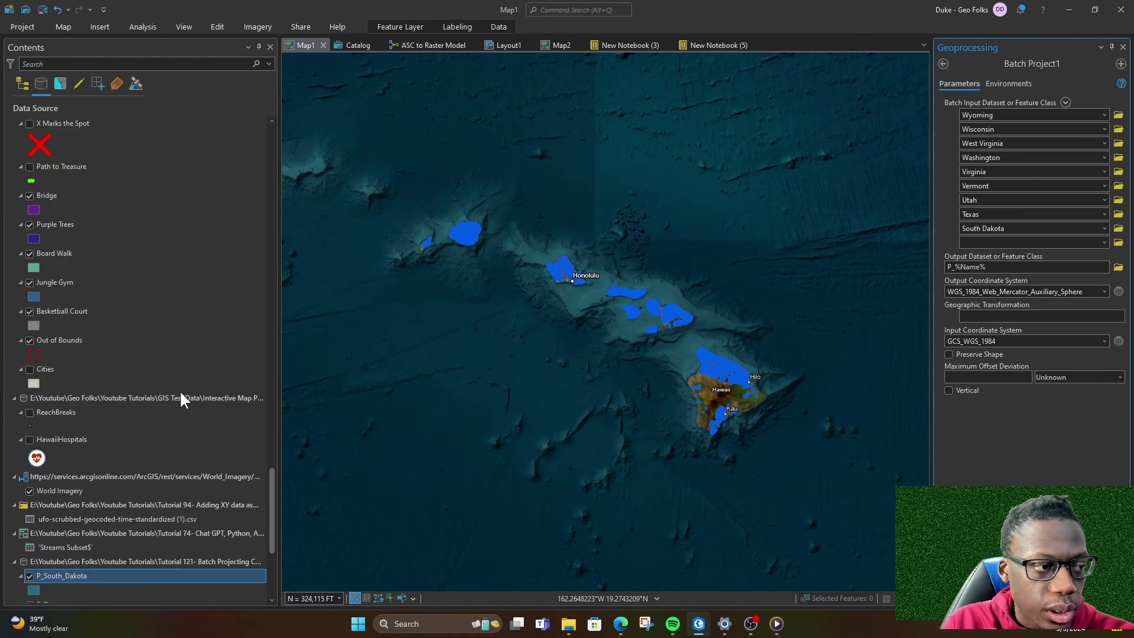